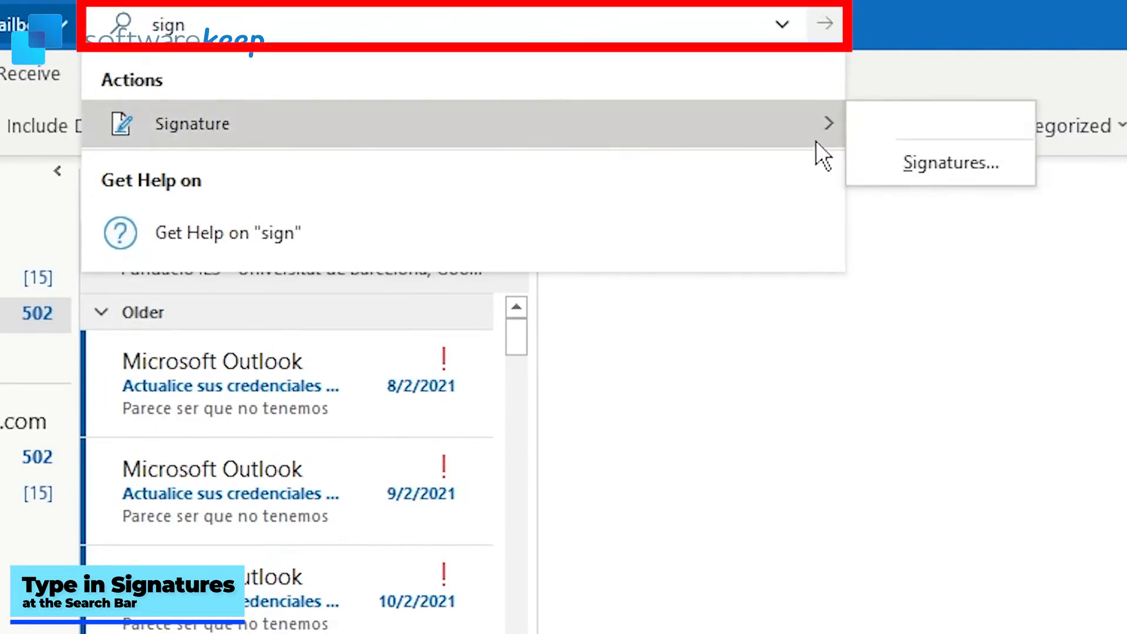
Step: Add a new signature in Signatures and Stationery, named with the user's first name
{"action": "left_click", "coordinate": [941, 165]}
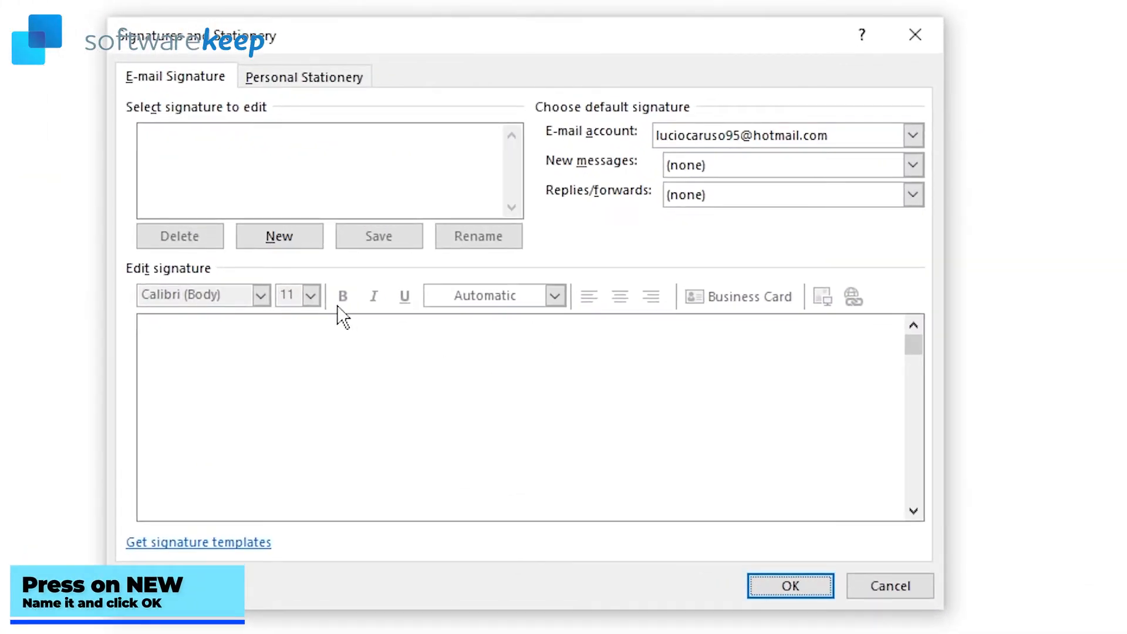
{"action": "left_click", "coordinate": [283, 236]}
{"action": "type", "text": "Lucio Signature"}
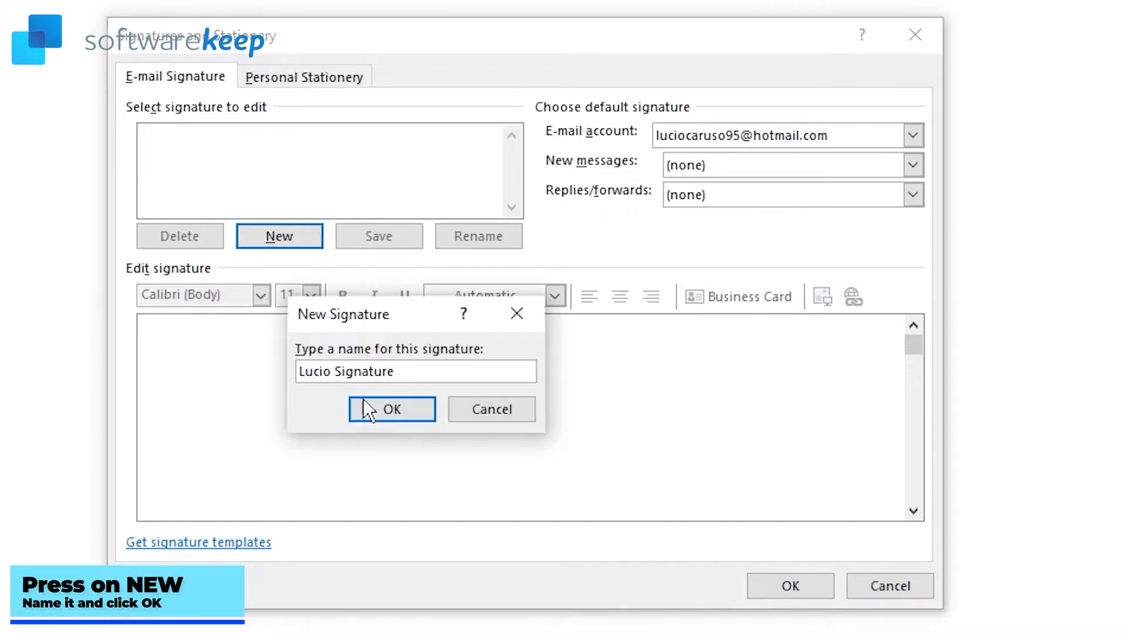
{"action": "left_click", "coordinate": [375, 414]}
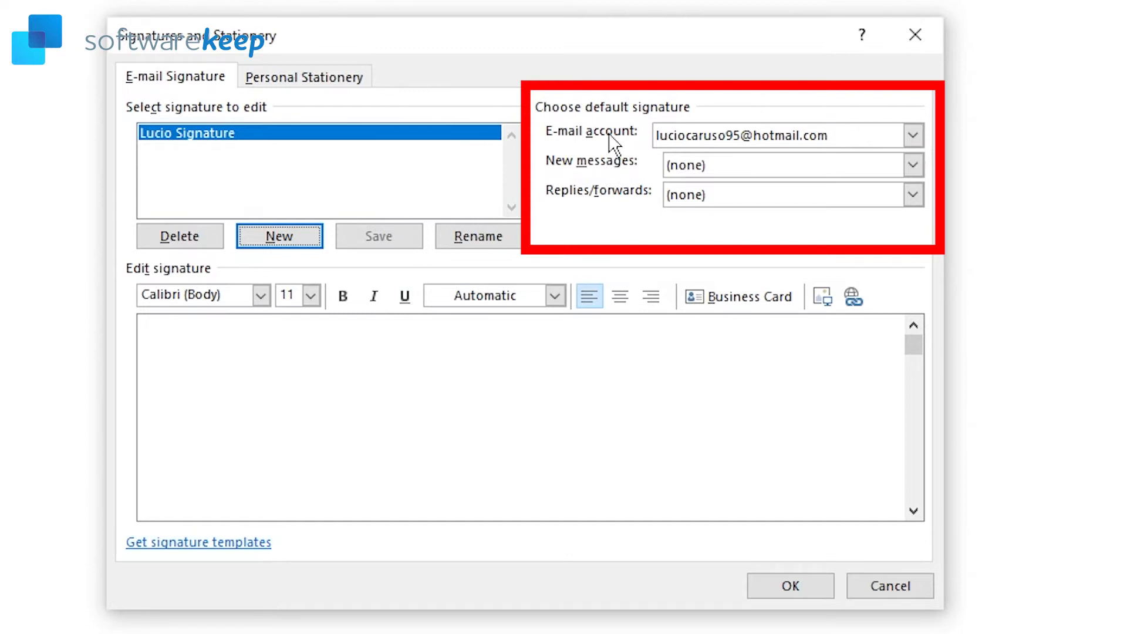
Step: Keep the only email account selected and assign the new signature to New messages and Replies/forwards
{"action": "left_click", "coordinate": [763, 139]}
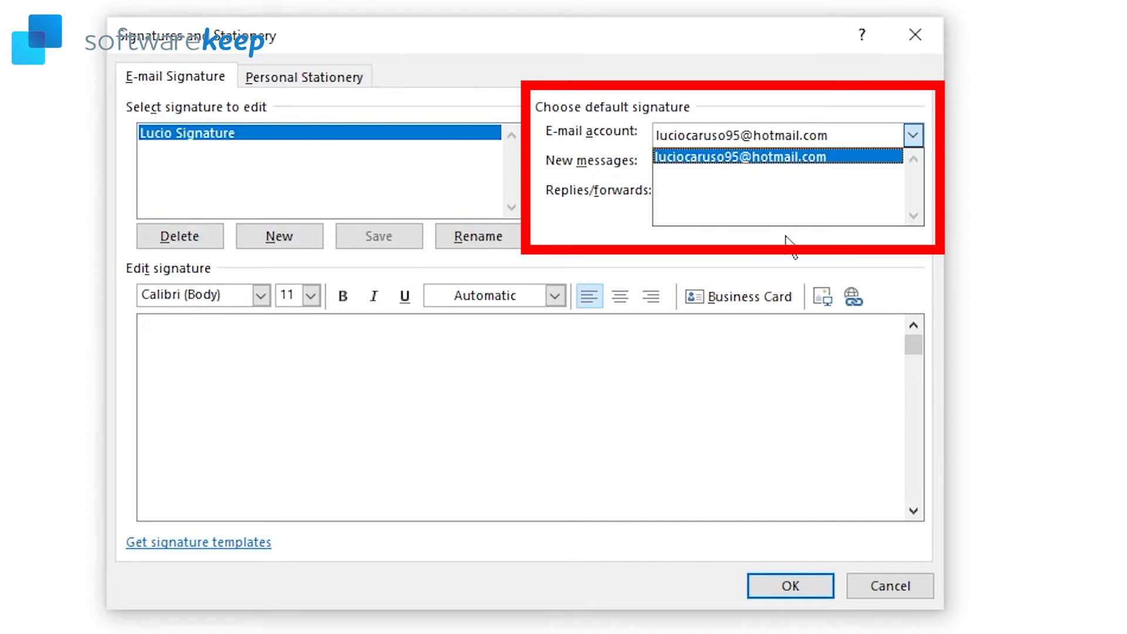
{"action": "left_click", "coordinate": [843, 153]}
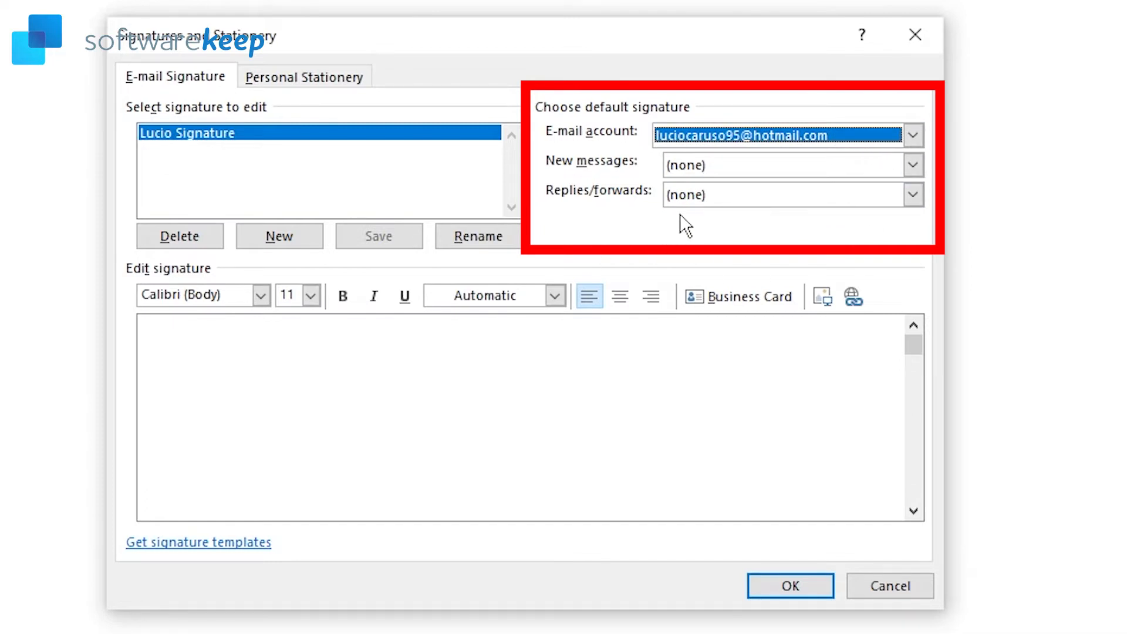
{"action": "left_click", "coordinate": [752, 167]}
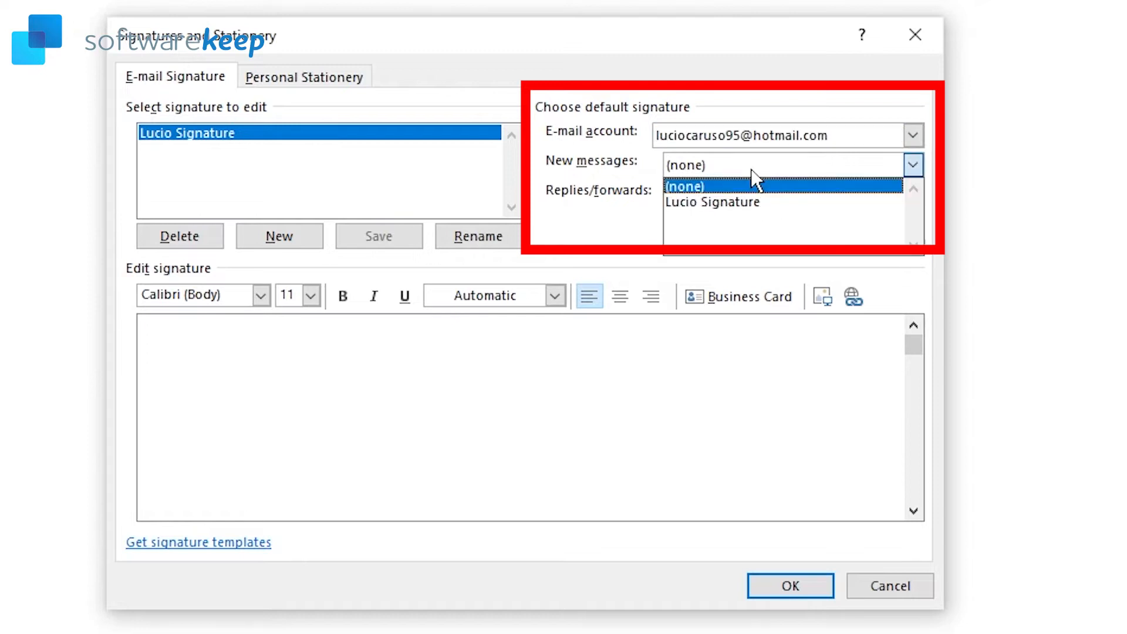
{"action": "left_click", "coordinate": [728, 202]}
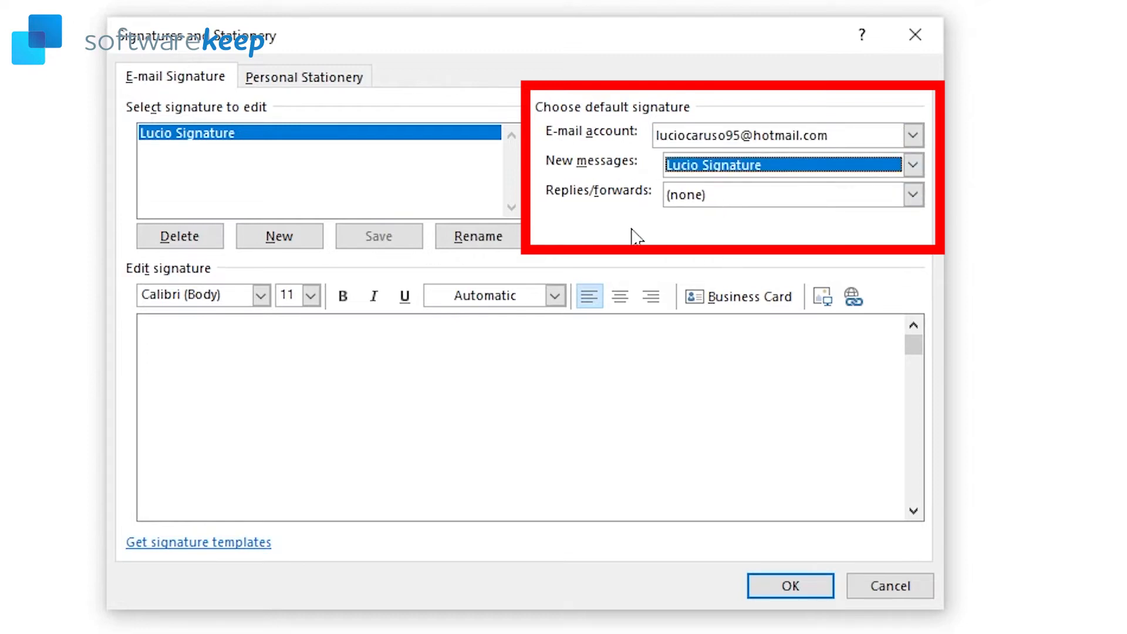
{"action": "left_click", "coordinate": [738, 199]}
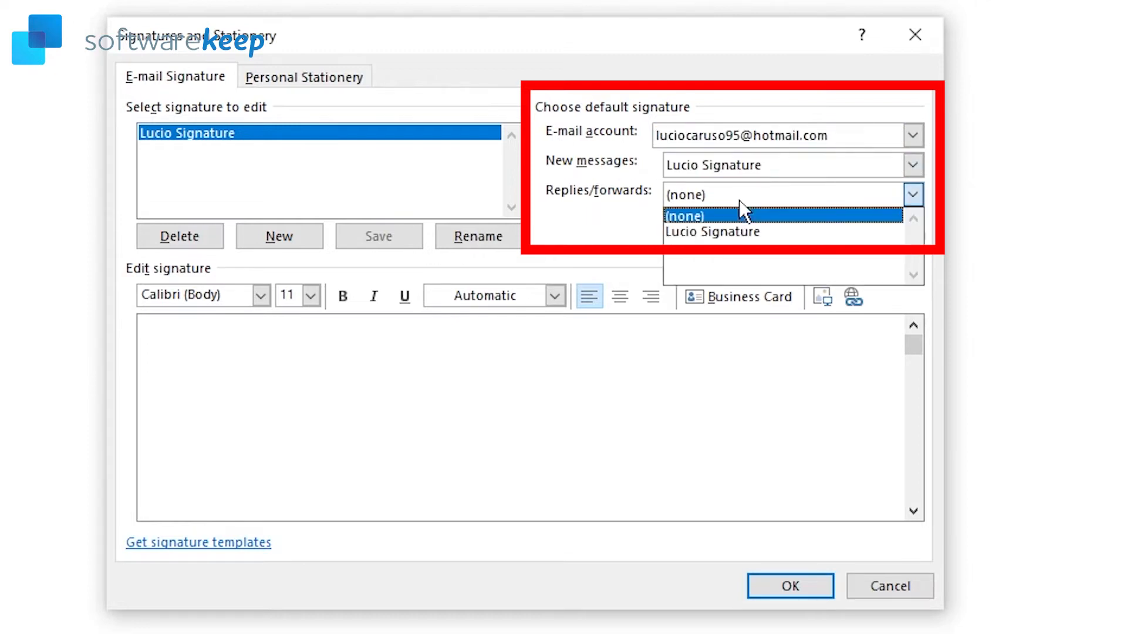
{"action": "left_click", "coordinate": [711, 232]}
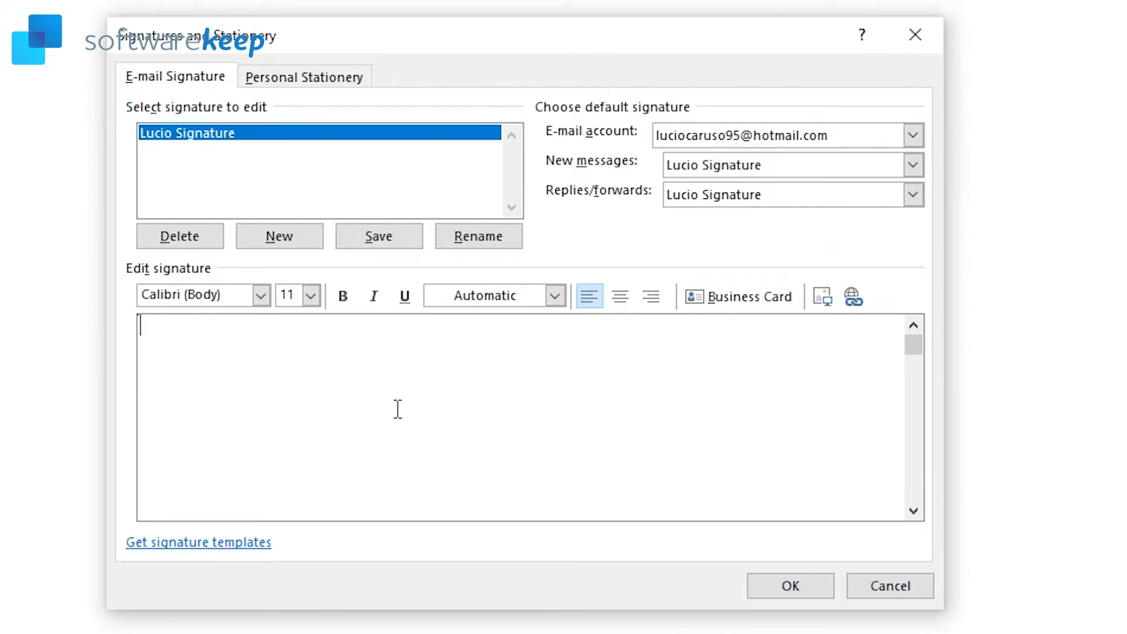
Step: Type the user's full name, SoftwareKeep Video Manager and a placeholder phone number on separate lines
{"action": "key", "text": "Return"}
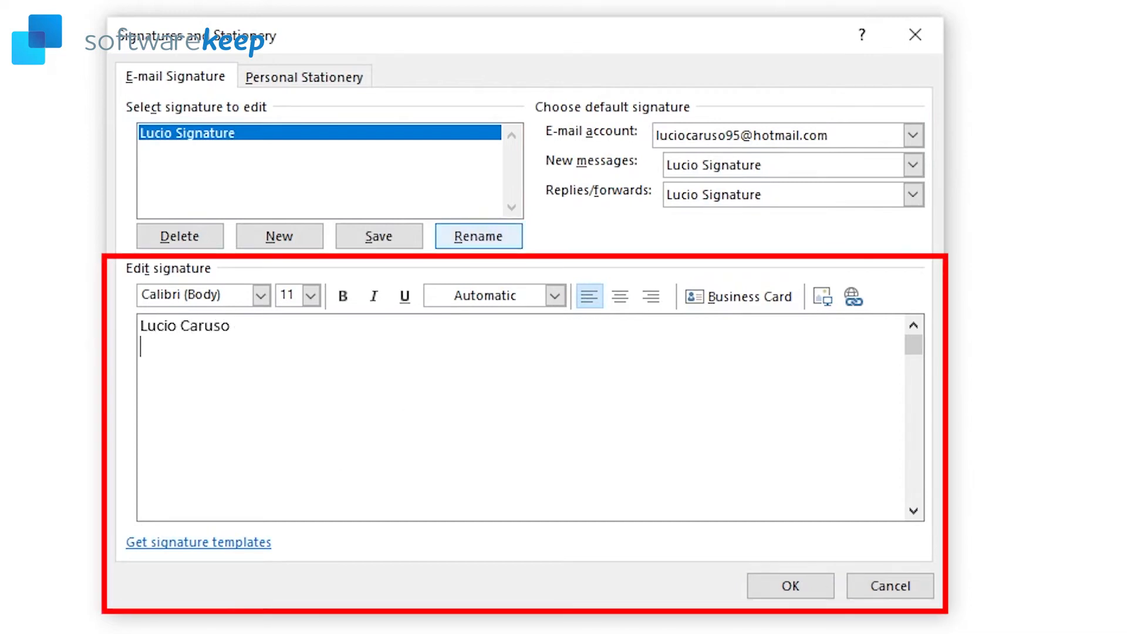
{"action": "type", "text": "SoftwareKeep "}
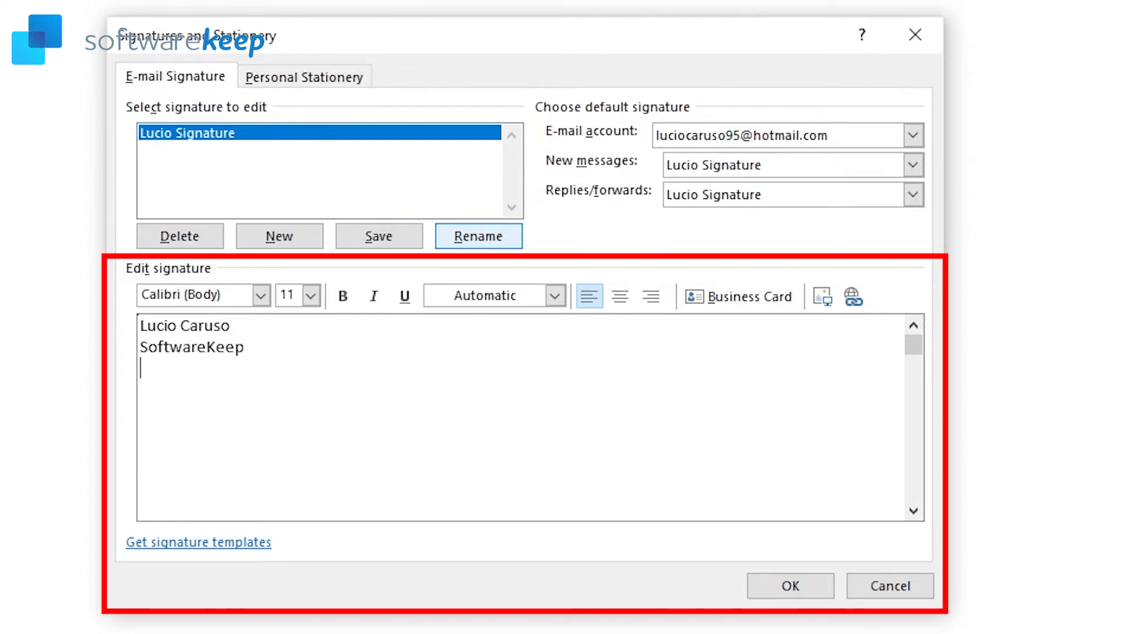
{"action": "type", "text": "Video Manager"}
{"action": "key", "text": "Return"}
{"action": "type", "text": "+00 00000000"}
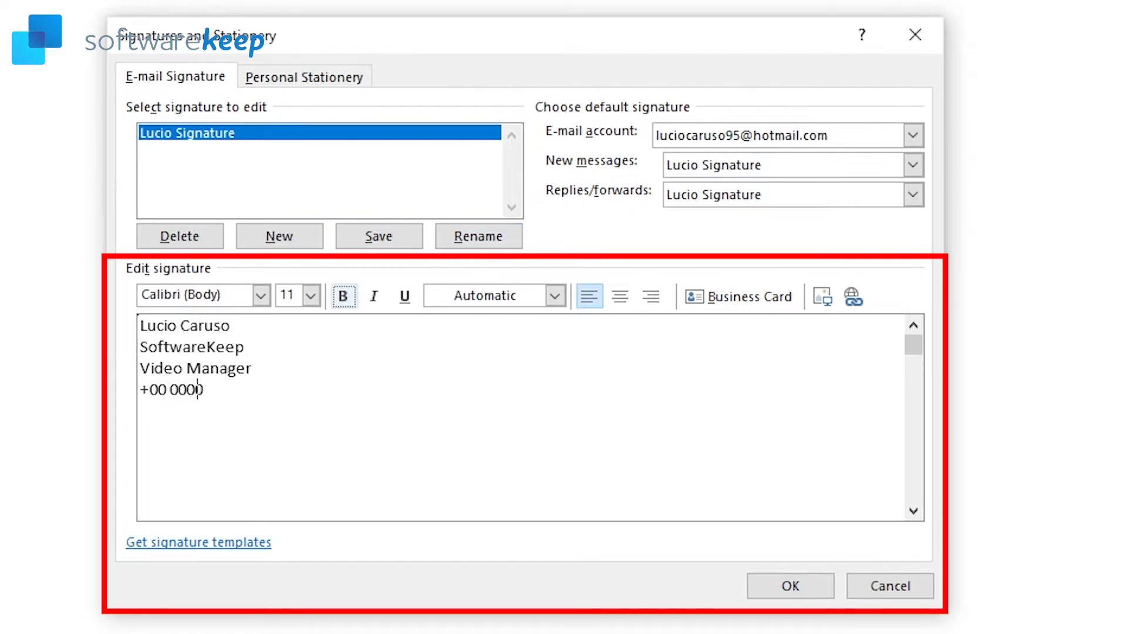
{"action": "type", "text": "-"}
{"action": "key", "text": "End"}
{"action": "key", "text": "Return"}
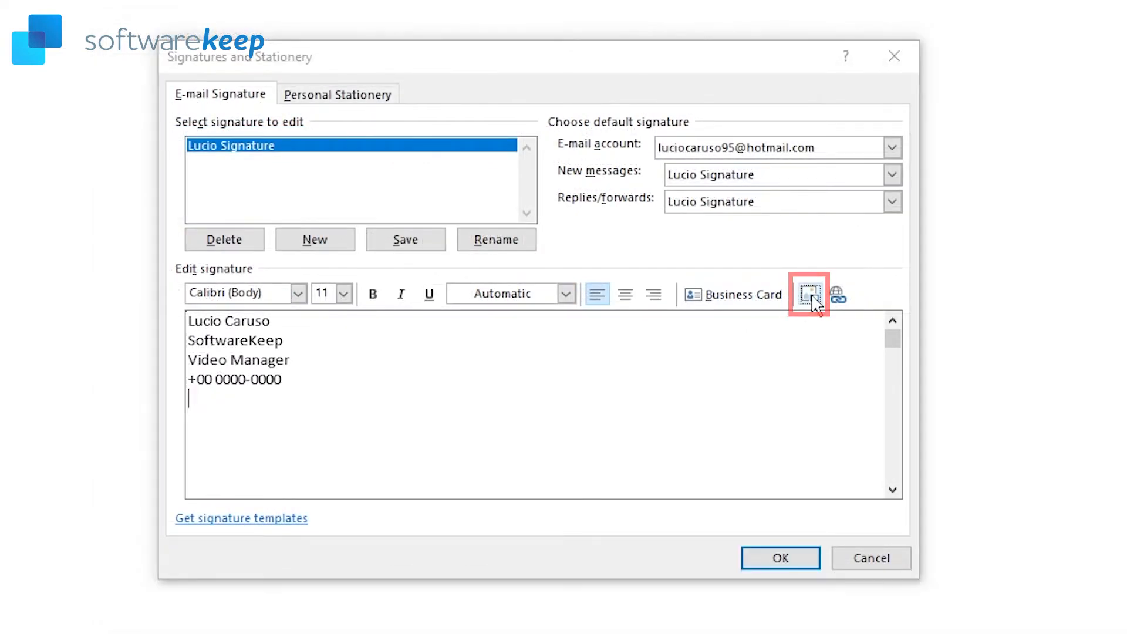
Step: Insert the Logo-Color-icon (1) picture below the signature text
{"action": "left_click", "coordinate": [811, 295]}
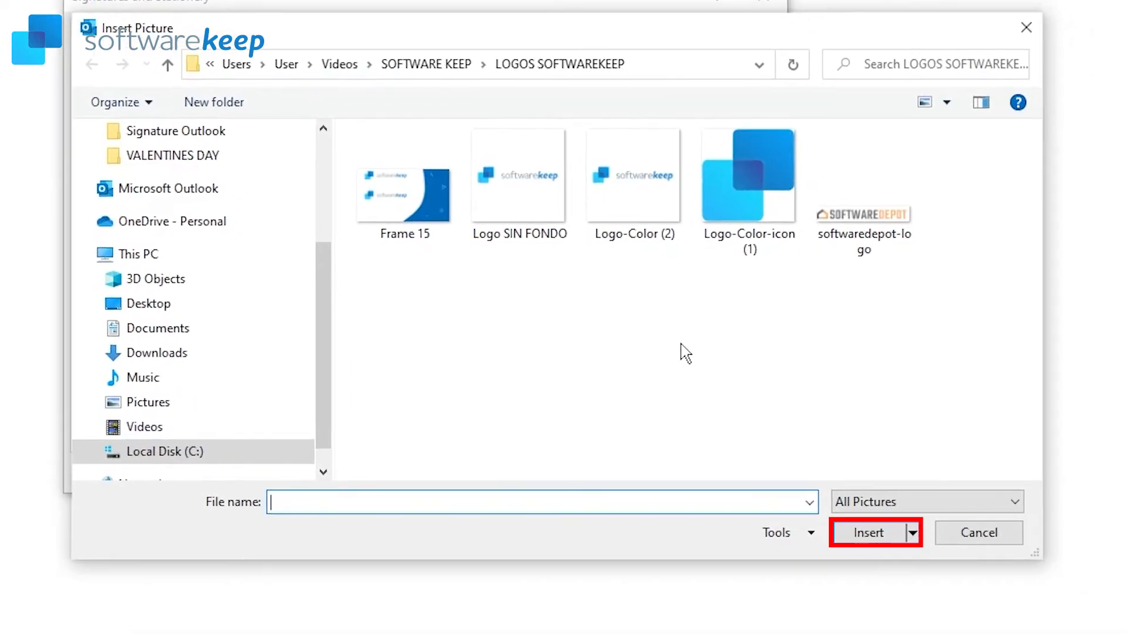
{"action": "left_click", "coordinate": [916, 295]}
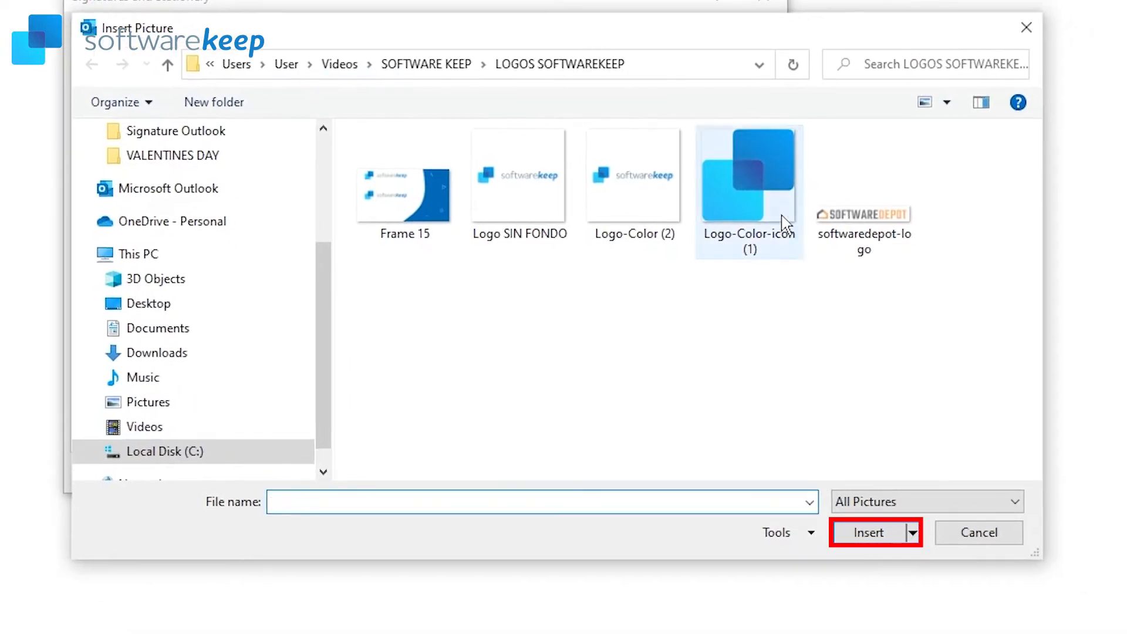
{"action": "left_click", "coordinate": [785, 223]}
{"action": "left_click", "coordinate": [868, 533]}
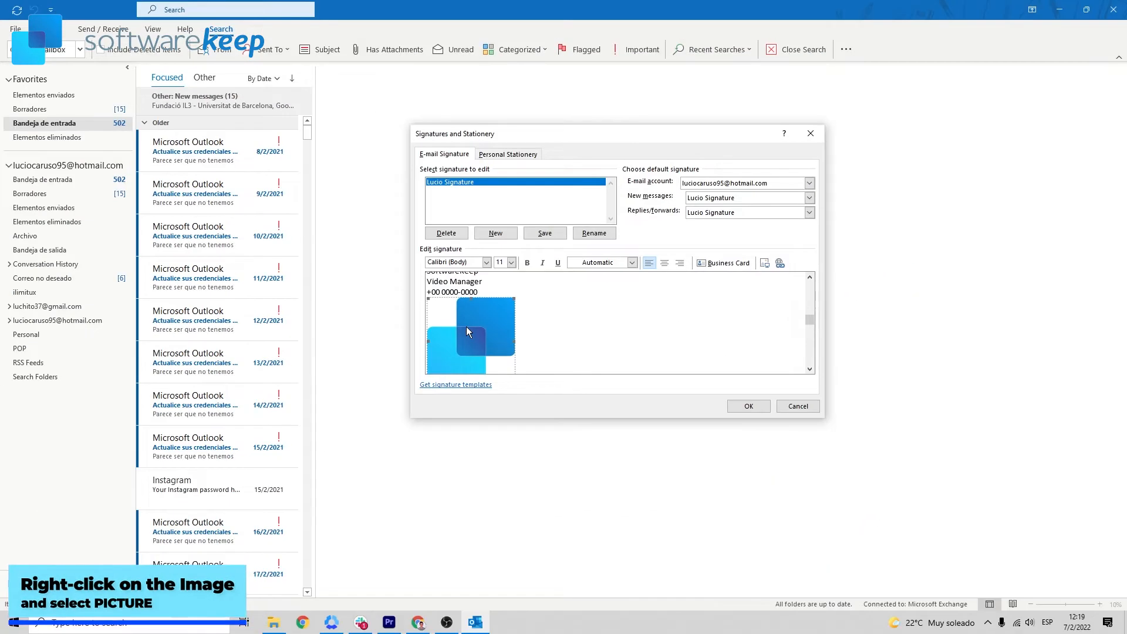
Step: Scale the logo down to 50% in the picture's Size settings
{"action": "right_click", "coordinate": [289, 331]}
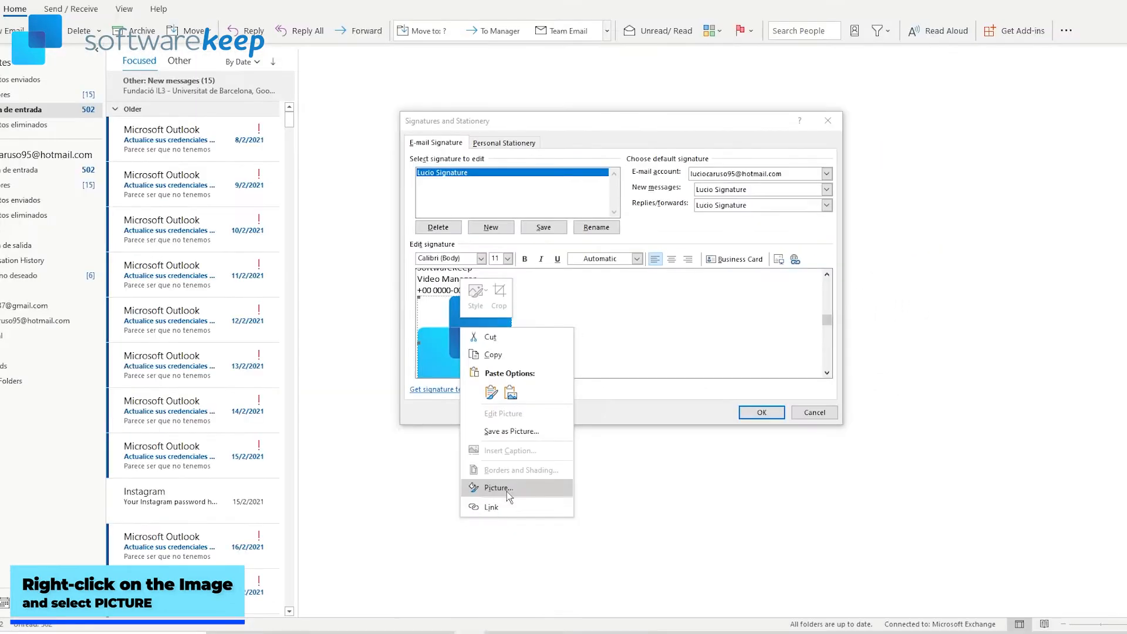
{"action": "left_click", "coordinate": [499, 578]}
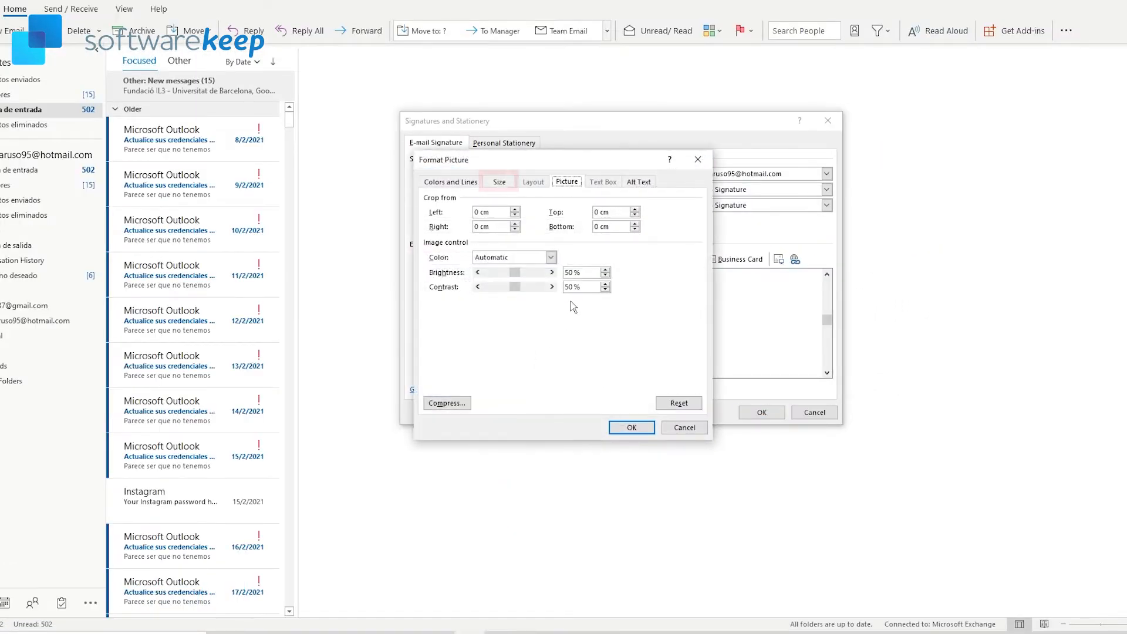
{"action": "left_click", "coordinate": [500, 182]}
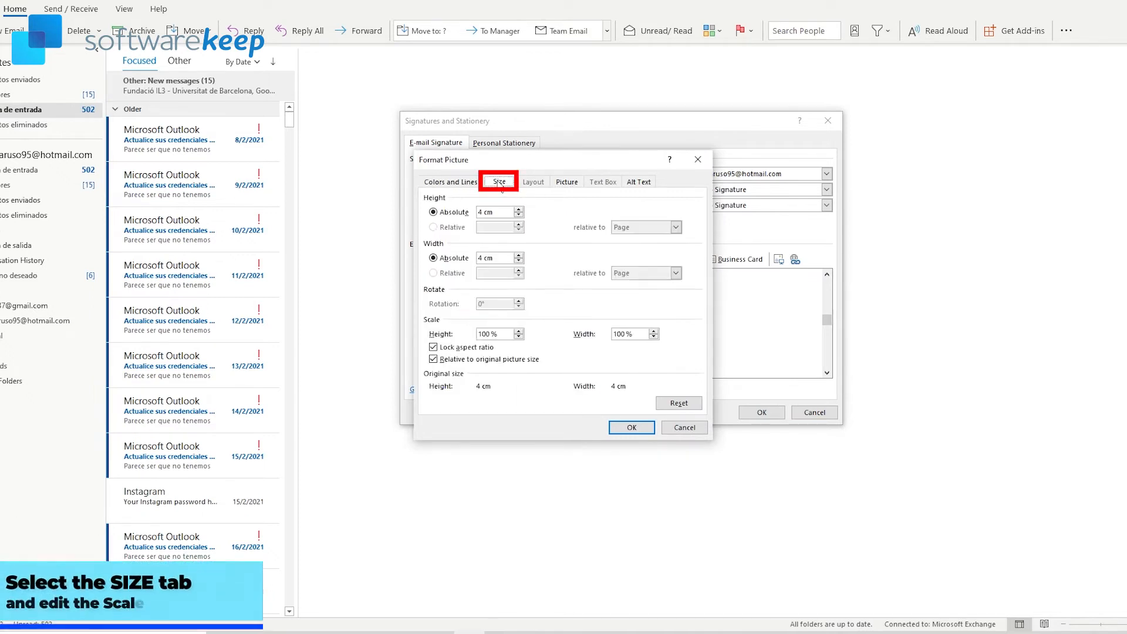
{"action": "left_click_drag", "start_coordinate": [498, 334], "coordinate": [467, 335]}
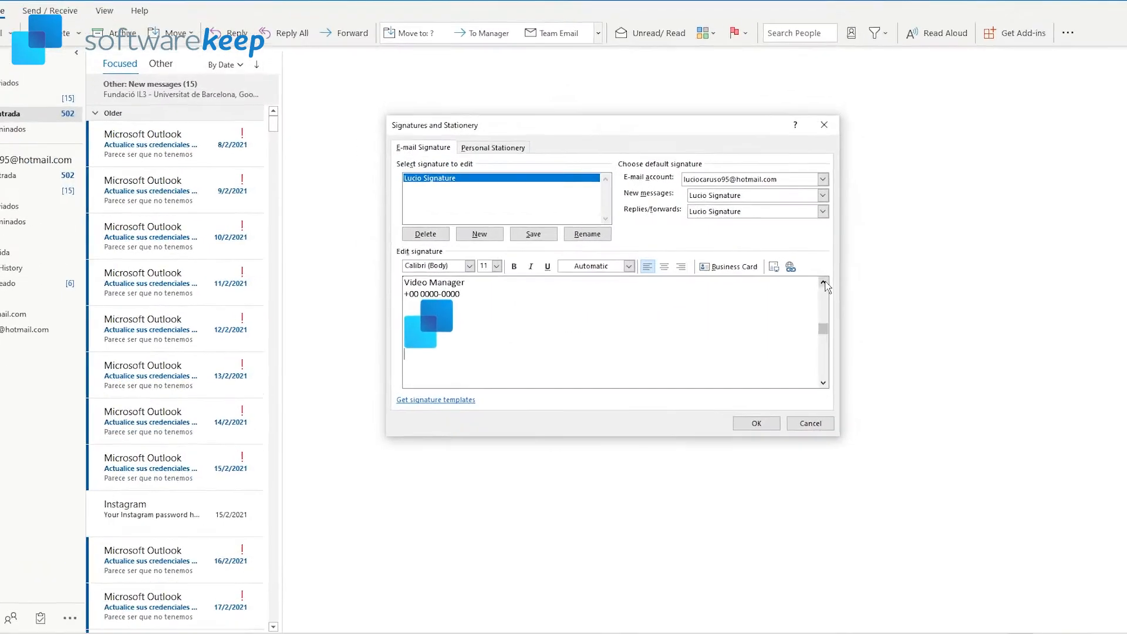
{"action": "left_click", "coordinate": [810, 279]}
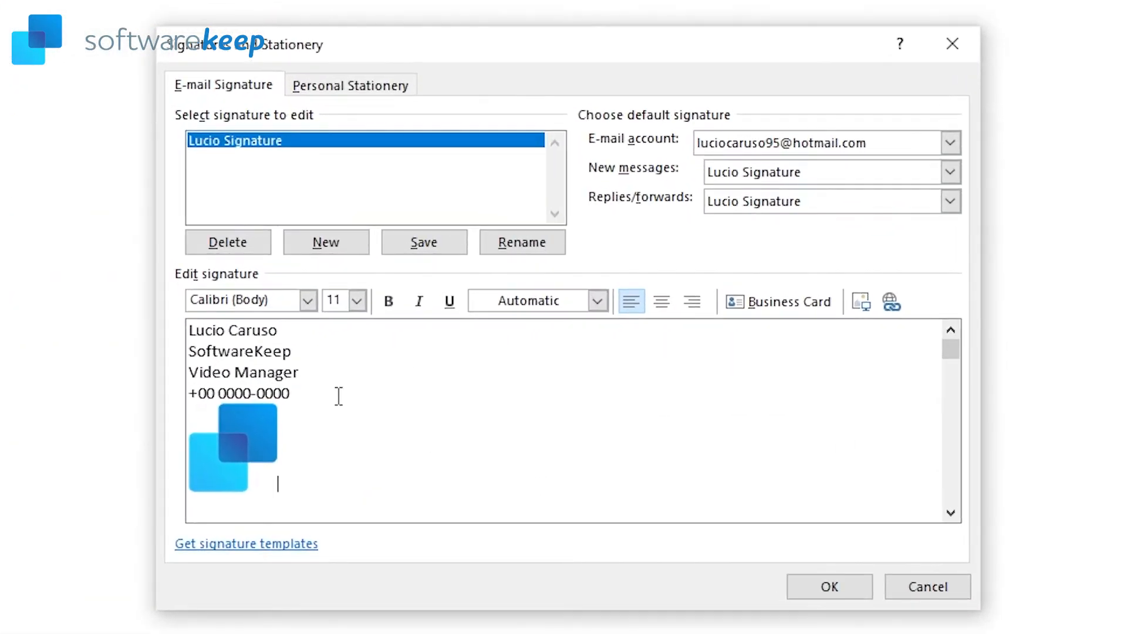
Step: Set all four signature lines in Montserrat Medium, then save with OK
{"action": "left_click", "coordinate": [307, 373]}
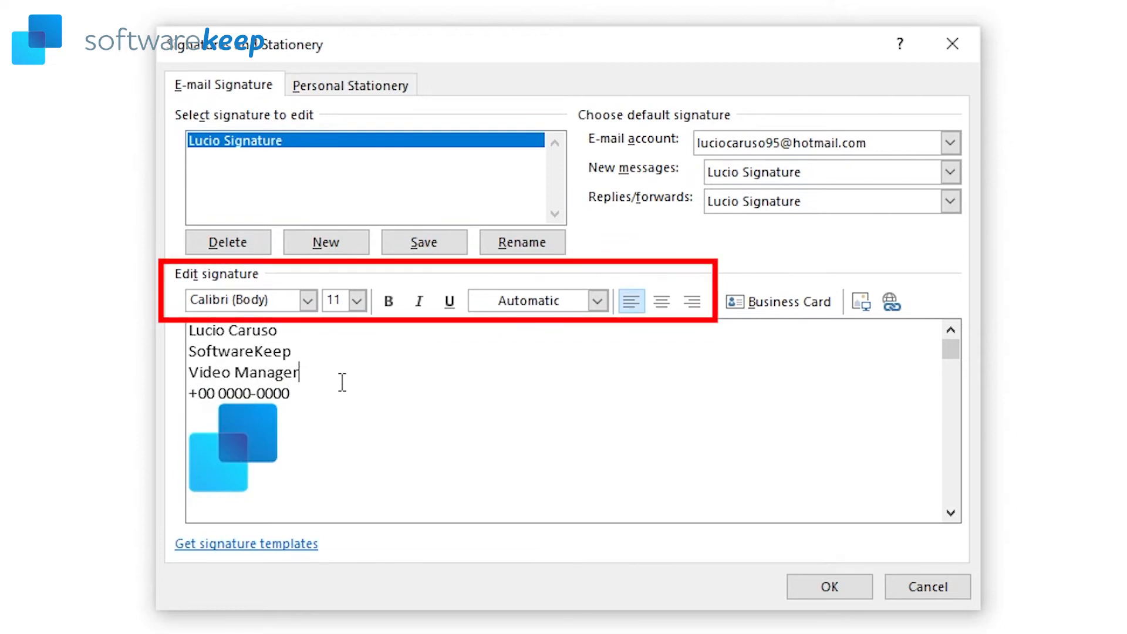
{"action": "left_click_drag", "start_coordinate": [315, 398], "coordinate": [125, 314]}
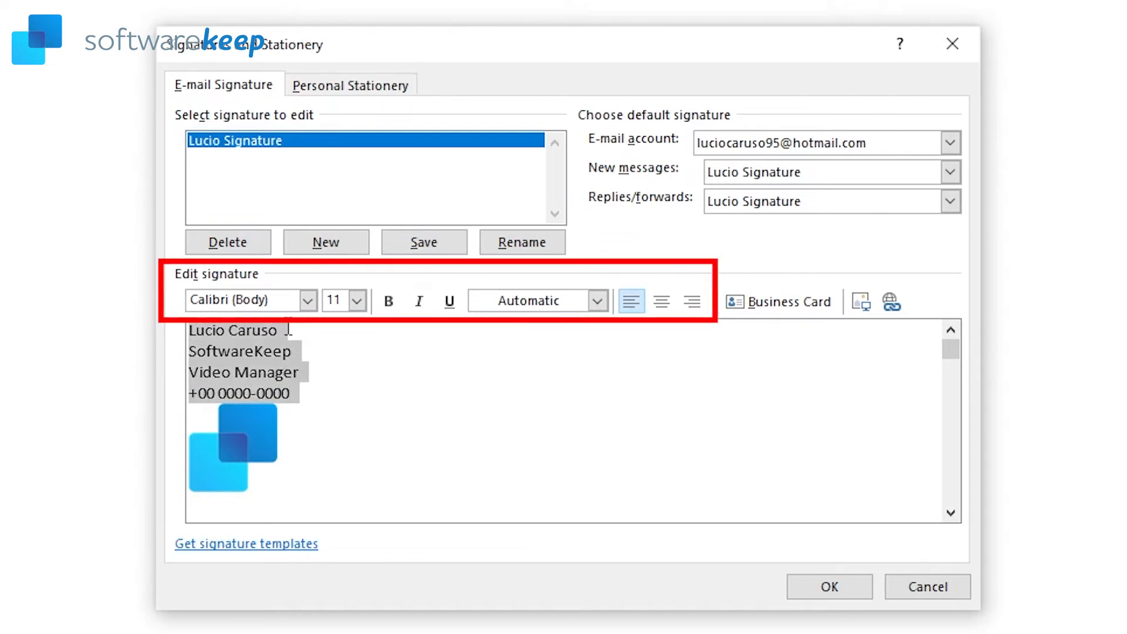
{"action": "left_click", "coordinate": [307, 299]}
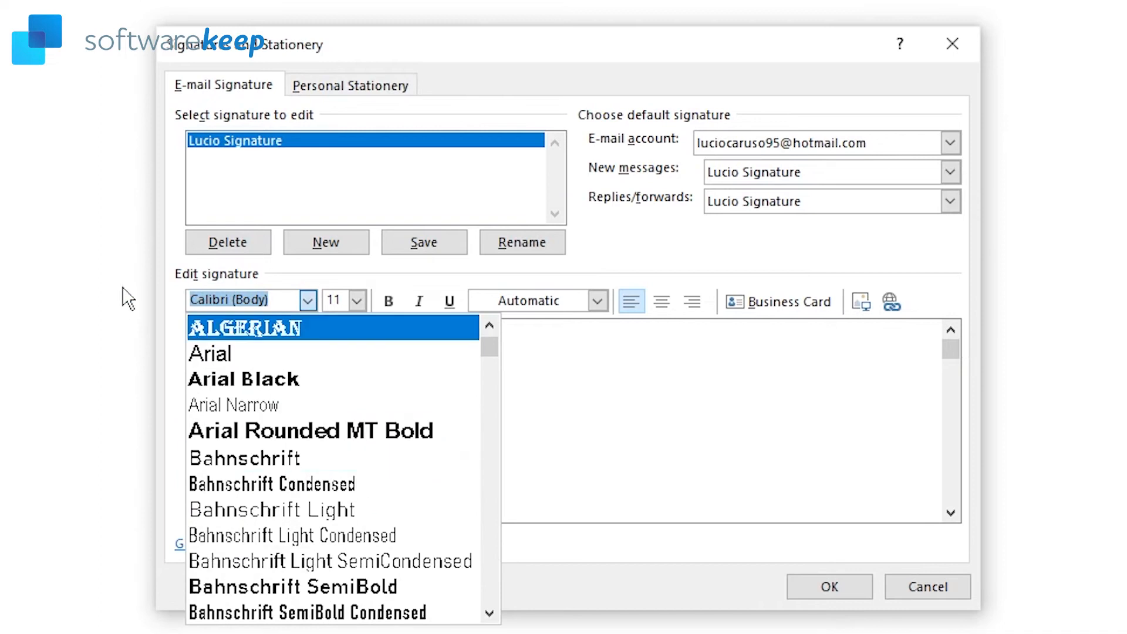
{"action": "type", "text": "Montserrat"}
{"action": "scroll", "coordinate": [325, 467], "scroll_direction": "down", "scroll_amount": 1}
{"action": "left_click", "coordinate": [317, 586]}
{"action": "left_click", "coordinate": [439, 408]}
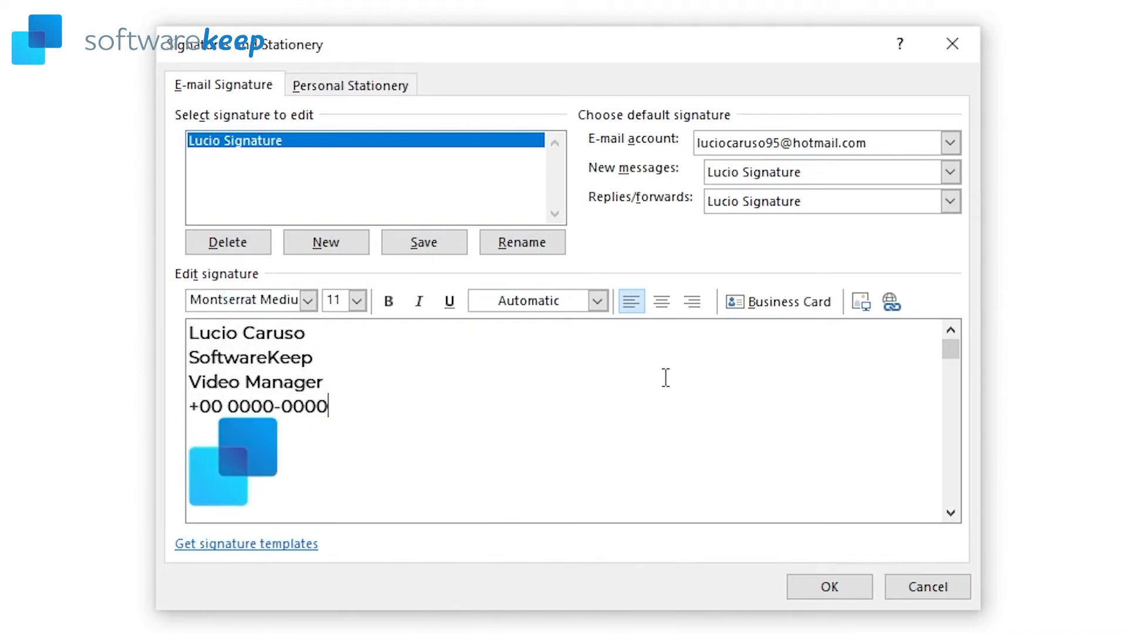
{"action": "left_click", "coordinate": [830, 587]}
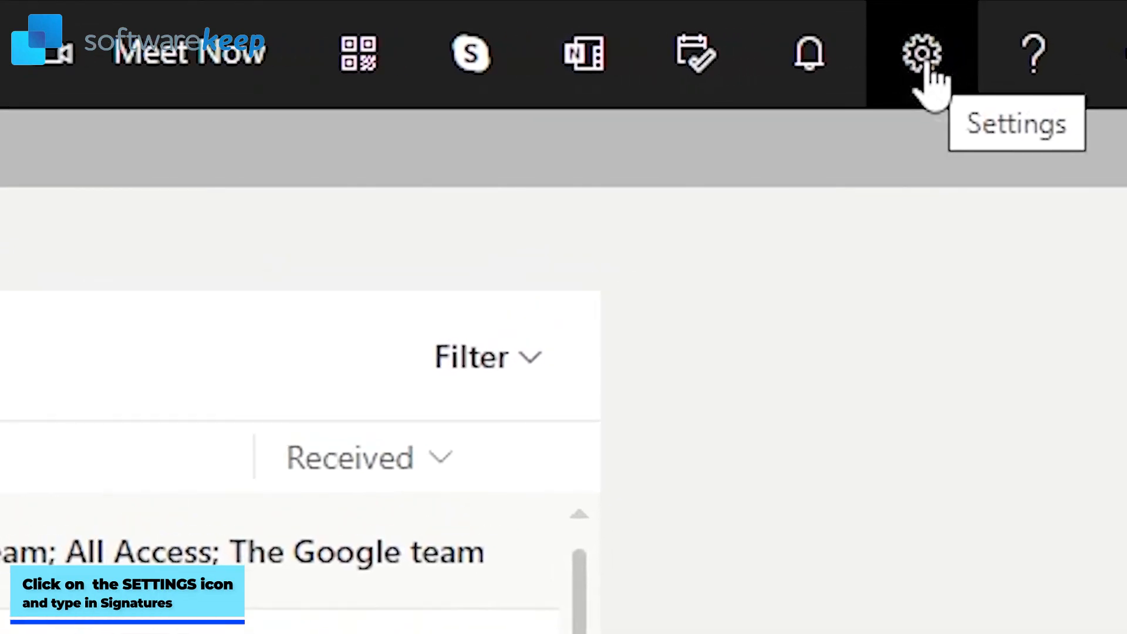
Step: Open the Email signature settings in Outlook on the web via a 'signature' search
{"action": "left_click", "coordinate": [924, 64]}
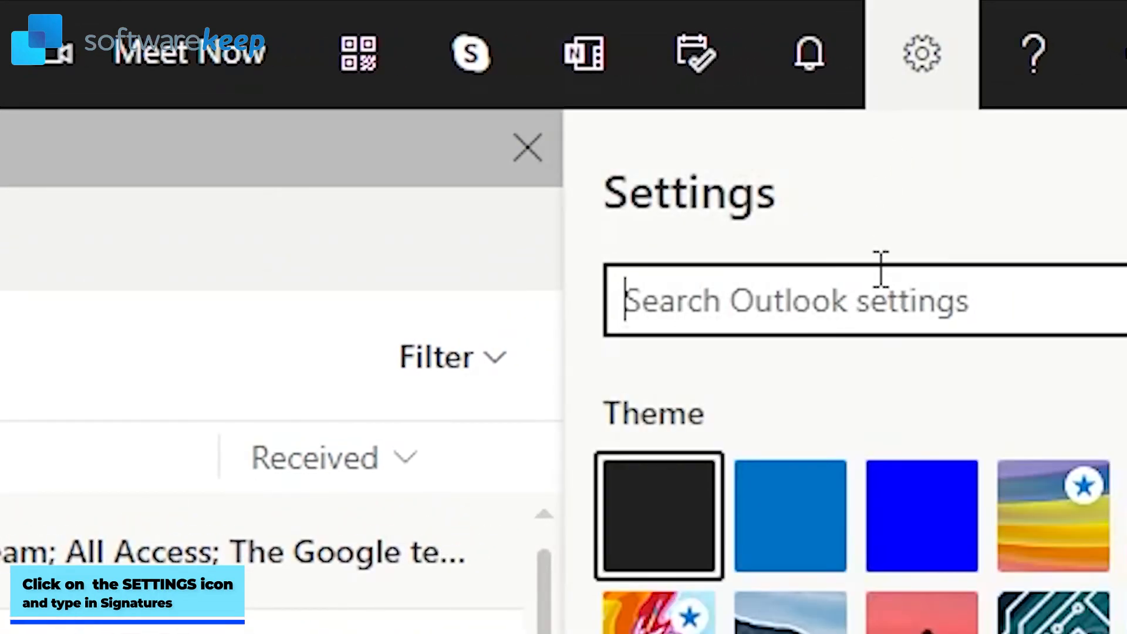
{"action": "type", "text": "signature"}
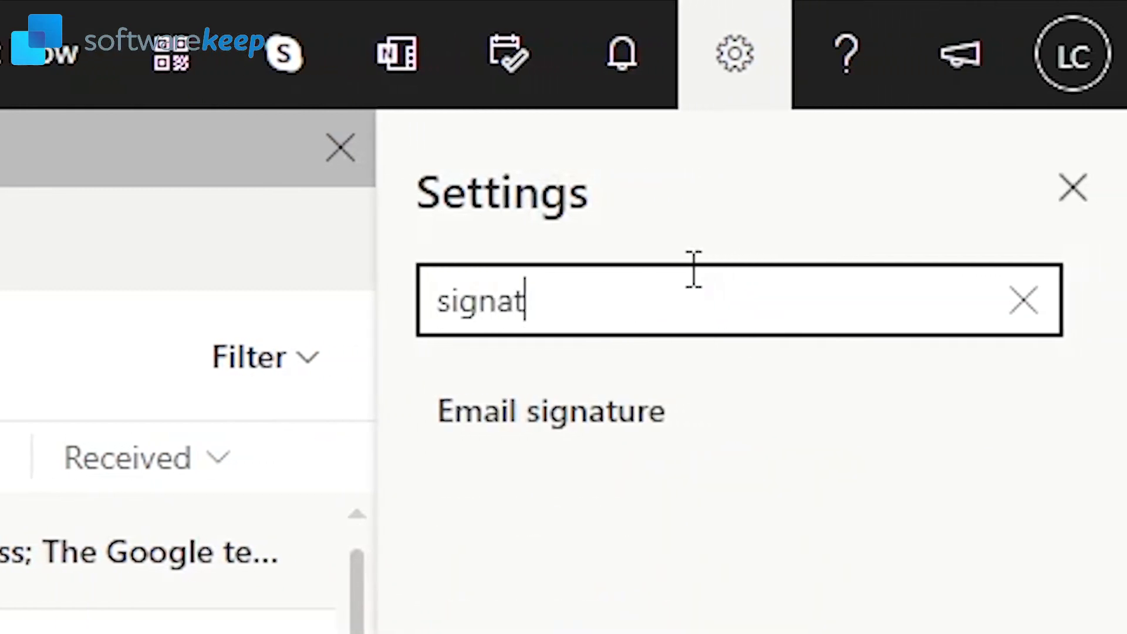
{"action": "left_click", "coordinate": [674, 419]}
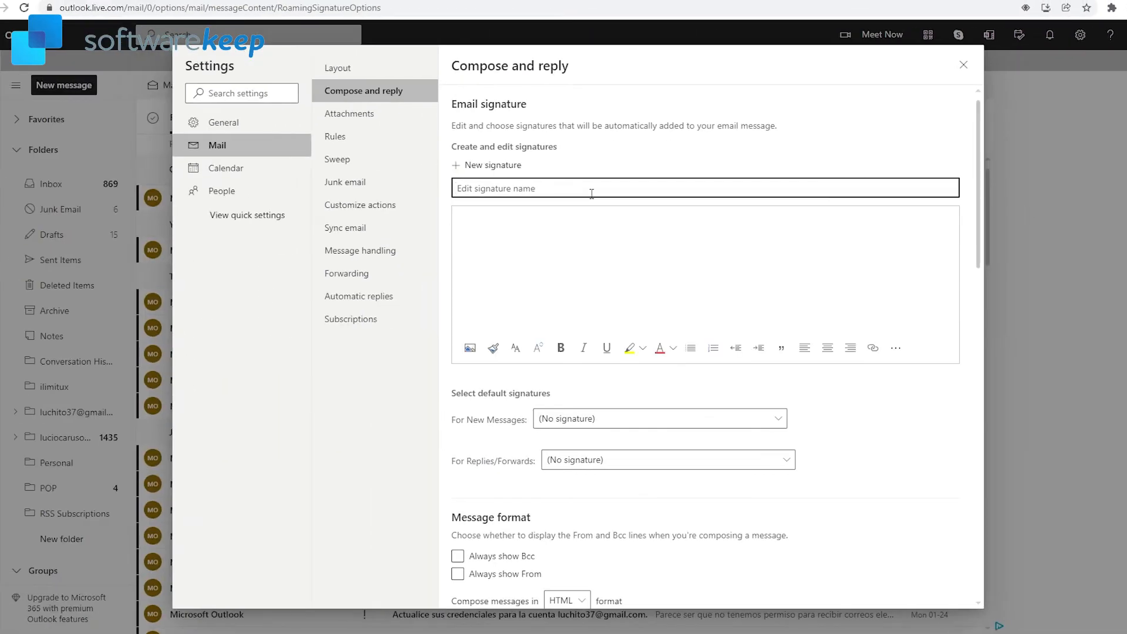
Step: Name the new signature with the user's first name followed by 'Signature'
{"action": "type", "text": "Lucio "}
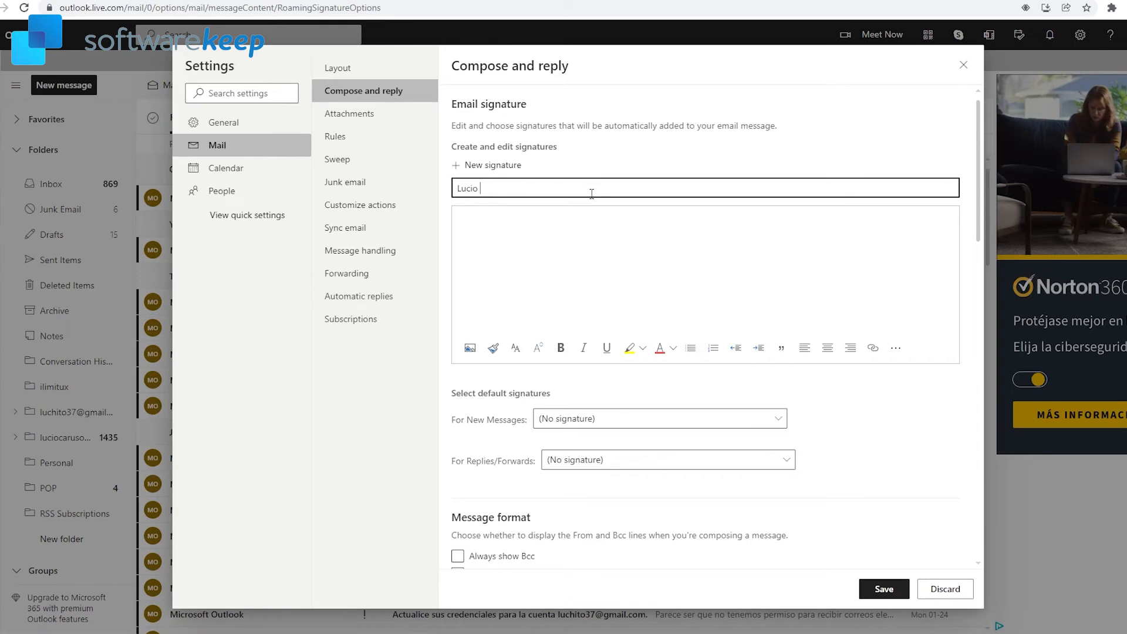
{"action": "type", "text": "Video Manage"}
{"action": "left_click_drag", "start_coordinate": [592, 194], "coordinate": [480, 200]}
{"action": "type", "text": "Signature"}
{"action": "left_click", "coordinate": [525, 232]}
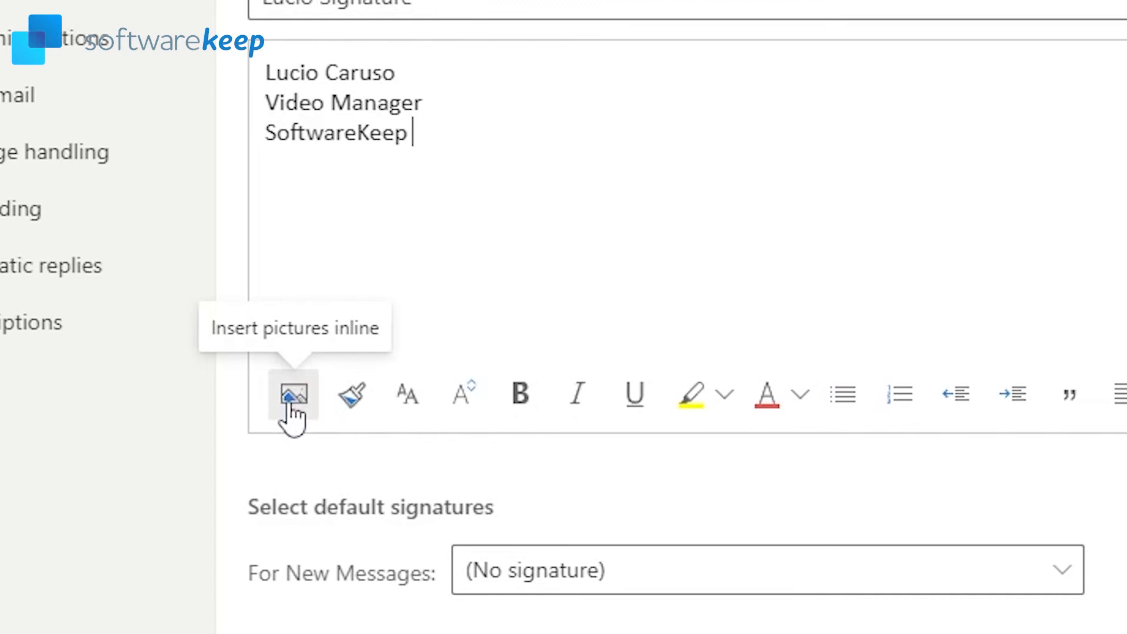
Step: Insert the Logo SIN FONDO image from the LOGOS SOFTWAREKEEP folder into the signature
{"action": "left_click", "coordinate": [288, 398]}
{"action": "left_click", "coordinate": [372, 244]}
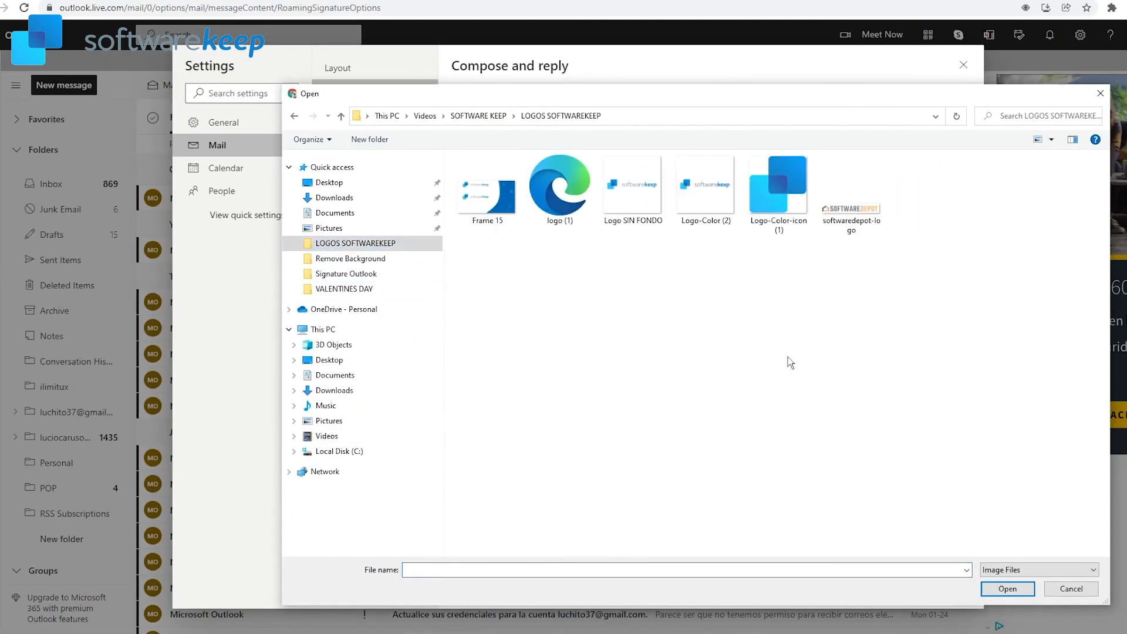
{"action": "left_click", "coordinate": [639, 205]}
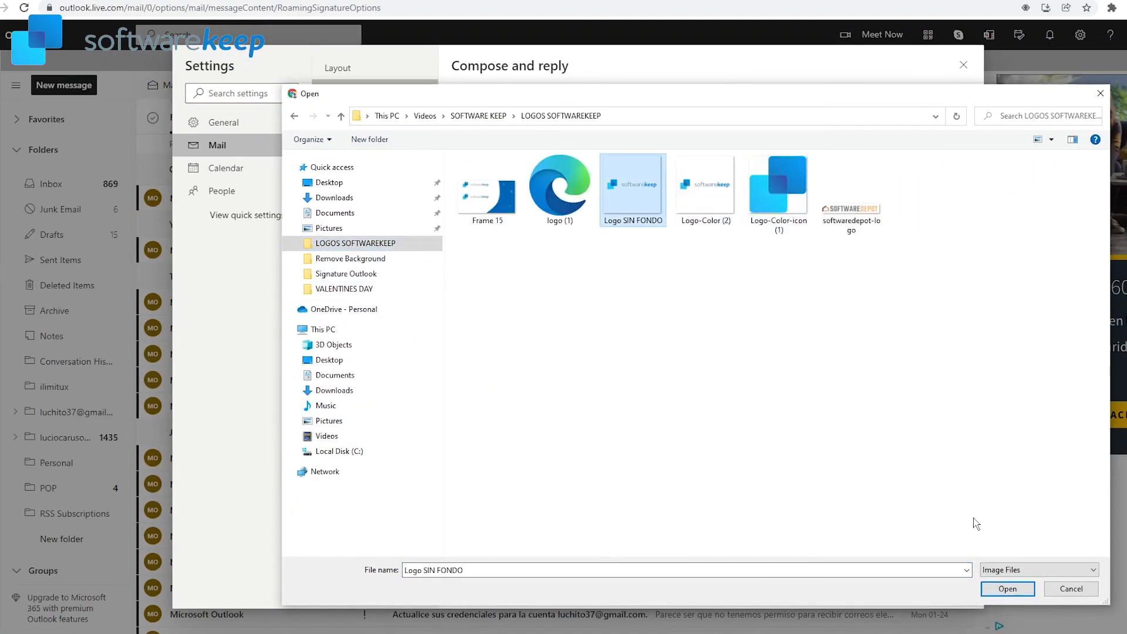
{"action": "left_click", "coordinate": [1005, 588]}
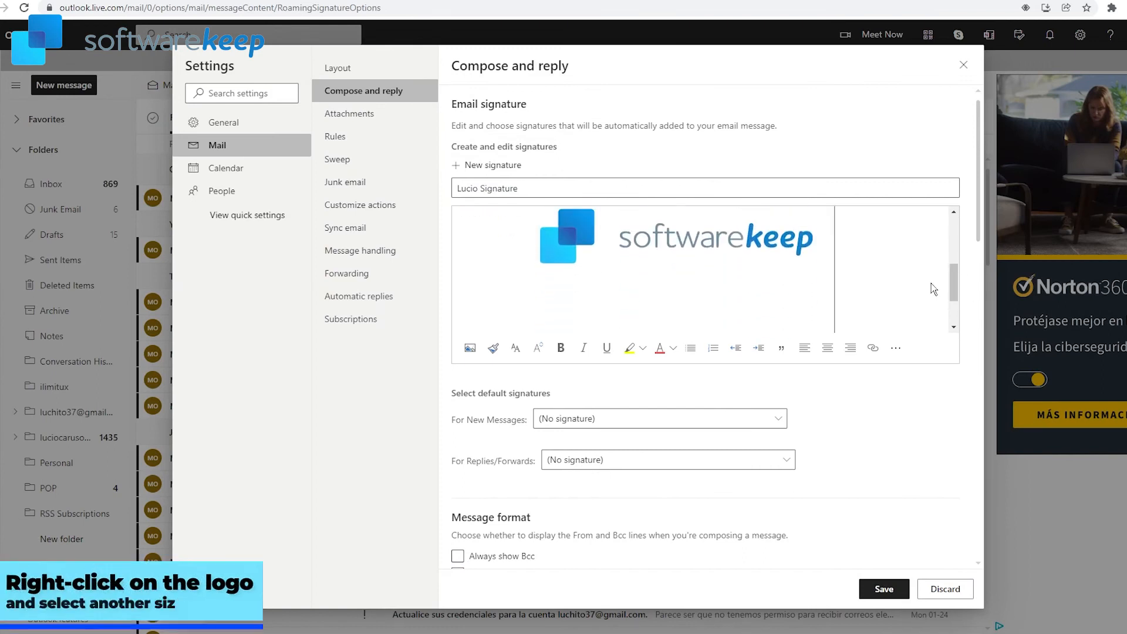
Step: Resize the logo to Small (25%)
{"action": "right_click", "coordinate": [679, 241]}
{"action": "mouse_move", "coordinate": [594, 276]}
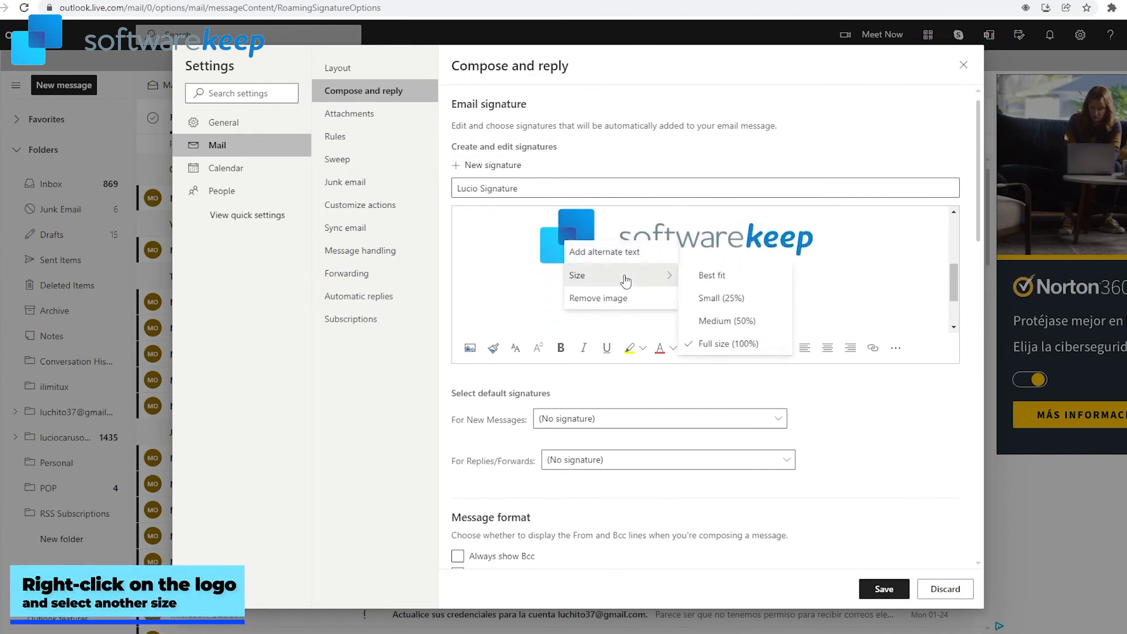
{"action": "left_click", "coordinate": [741, 296]}
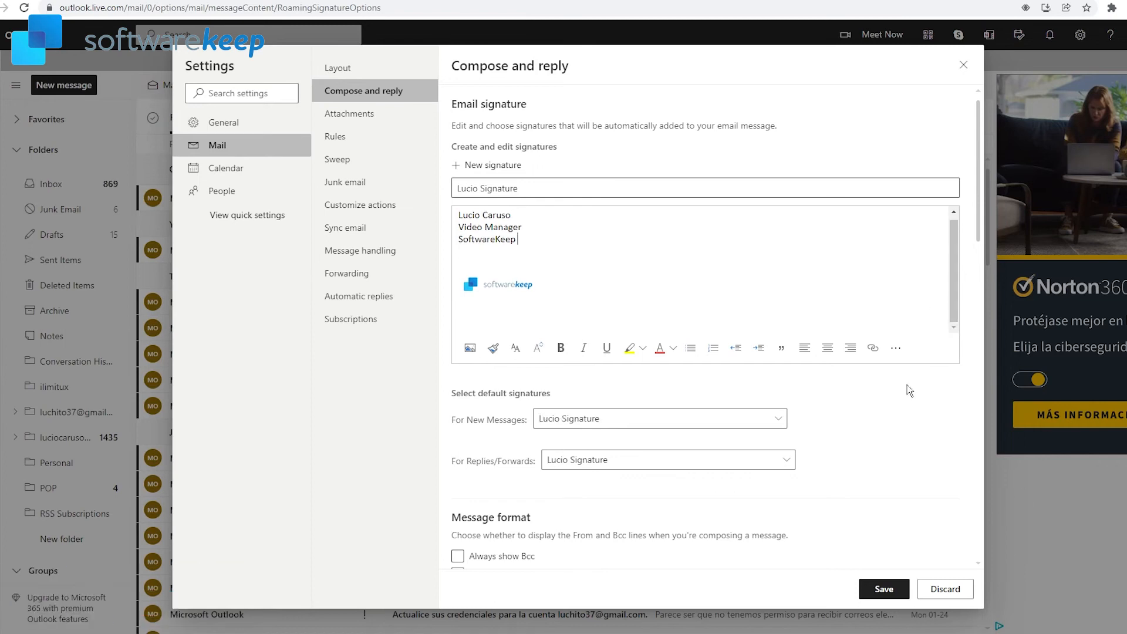
Step: Choose the new signature for both New Messages and Replies/Forwards
{"action": "scroll", "coordinate": [907, 388], "scroll_direction": "down", "scroll_amount": 2}
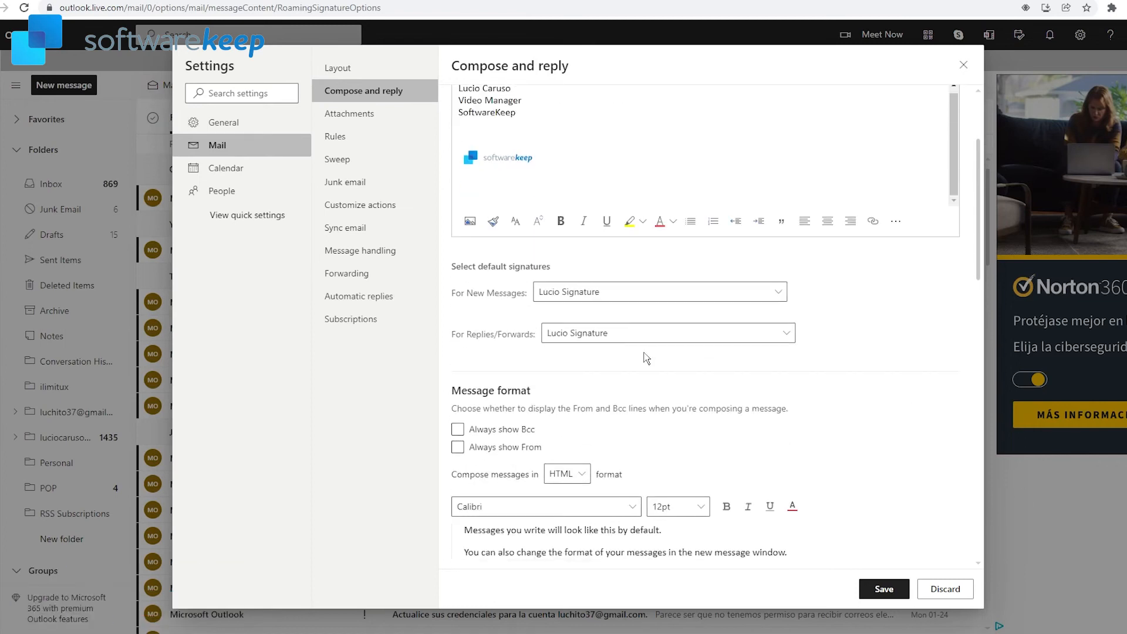
{"action": "left_click", "coordinate": [558, 293]}
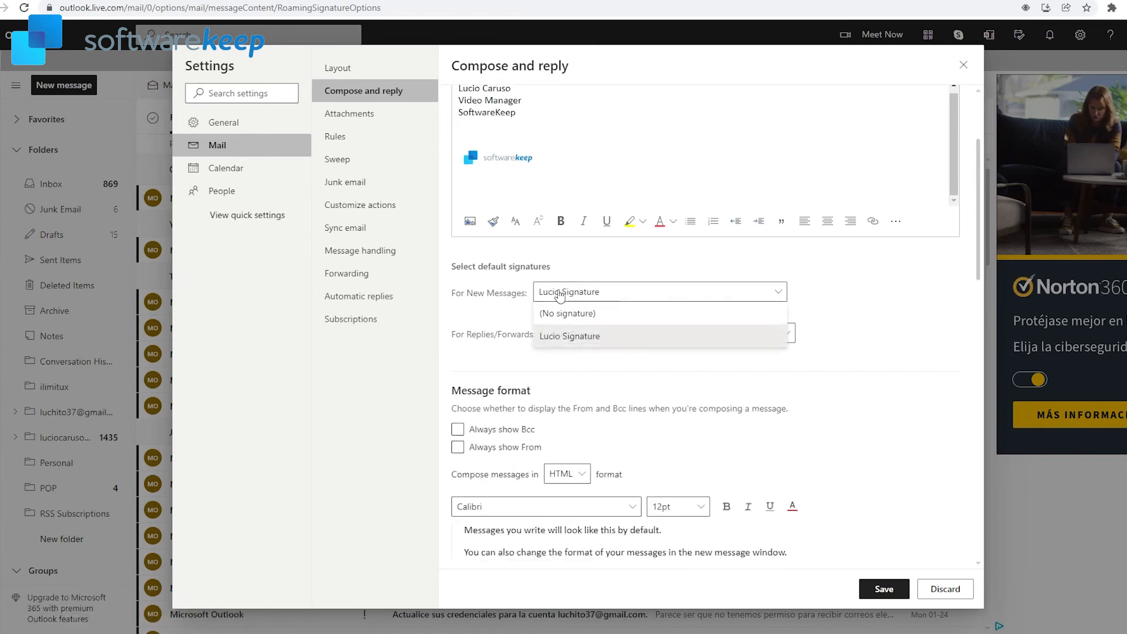
{"action": "left_click", "coordinate": [585, 337]}
{"action": "left_click", "coordinate": [613, 335]}
{"action": "left_click", "coordinate": [601, 379]}
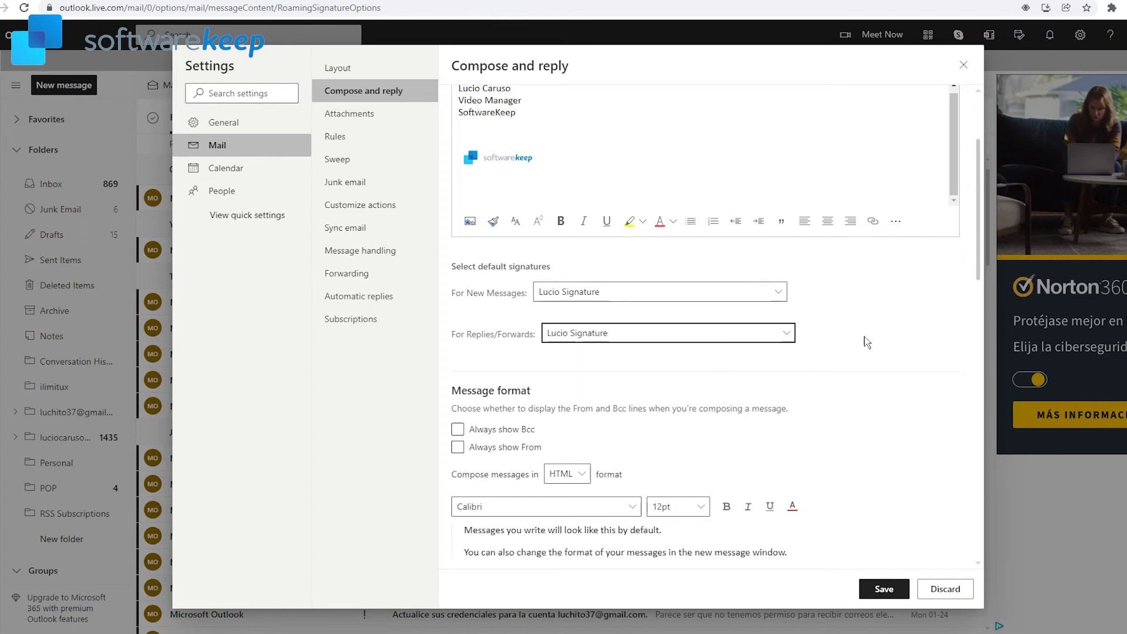
Step: Save the signature settings and start a new message to check the signature appears
{"action": "scroll", "coordinate": [869, 337], "scroll_direction": "up", "scroll_amount": 1}
{"action": "scroll", "coordinate": [758, 463], "scroll_direction": "down", "scroll_amount": 2}
{"action": "left_click", "coordinate": [457, 383]}
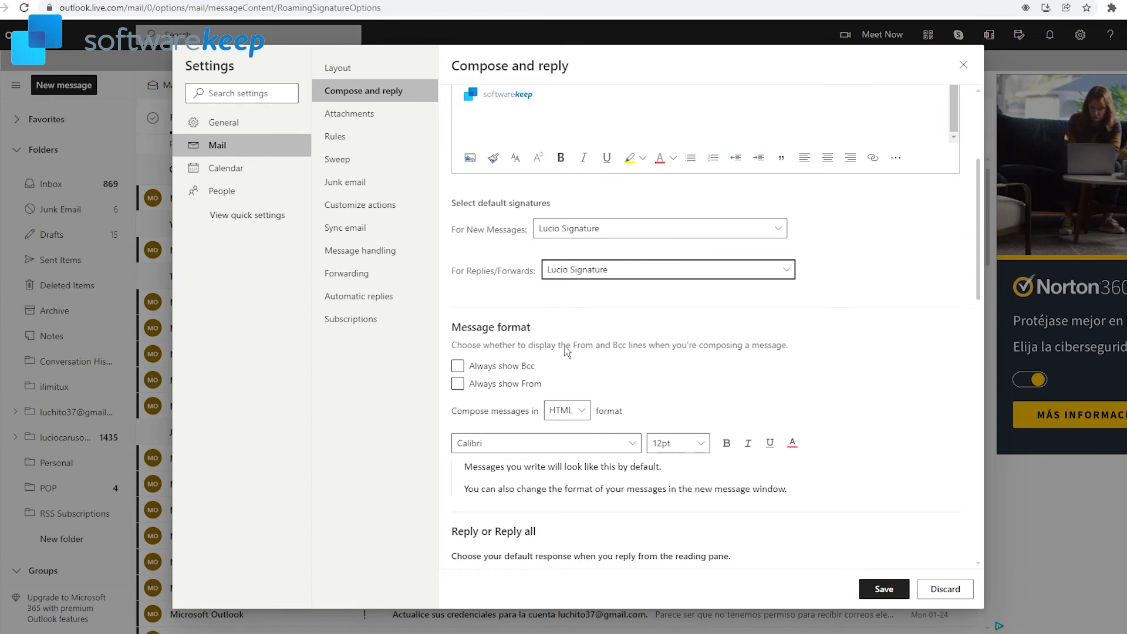
{"action": "scroll", "coordinate": [861, 353], "scroll_direction": "down", "scroll_amount": 10}
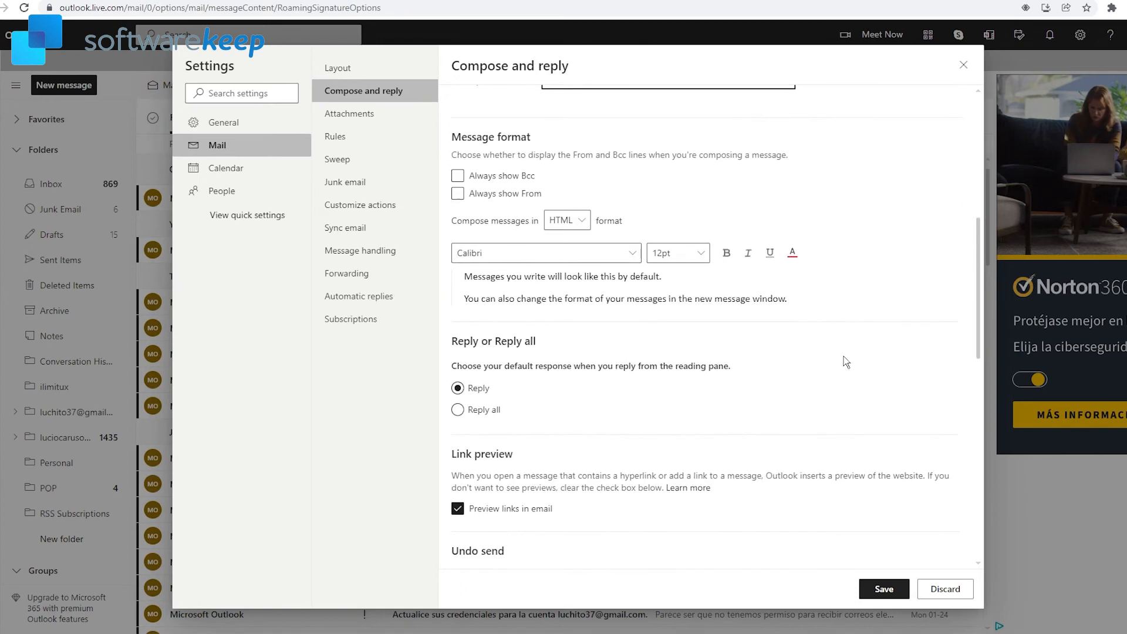
{"action": "scroll", "coordinate": [861, 356], "scroll_direction": "down", "scroll_amount": 1}
{"action": "scroll", "coordinate": [861, 357], "scroll_direction": "up", "scroll_amount": 12}
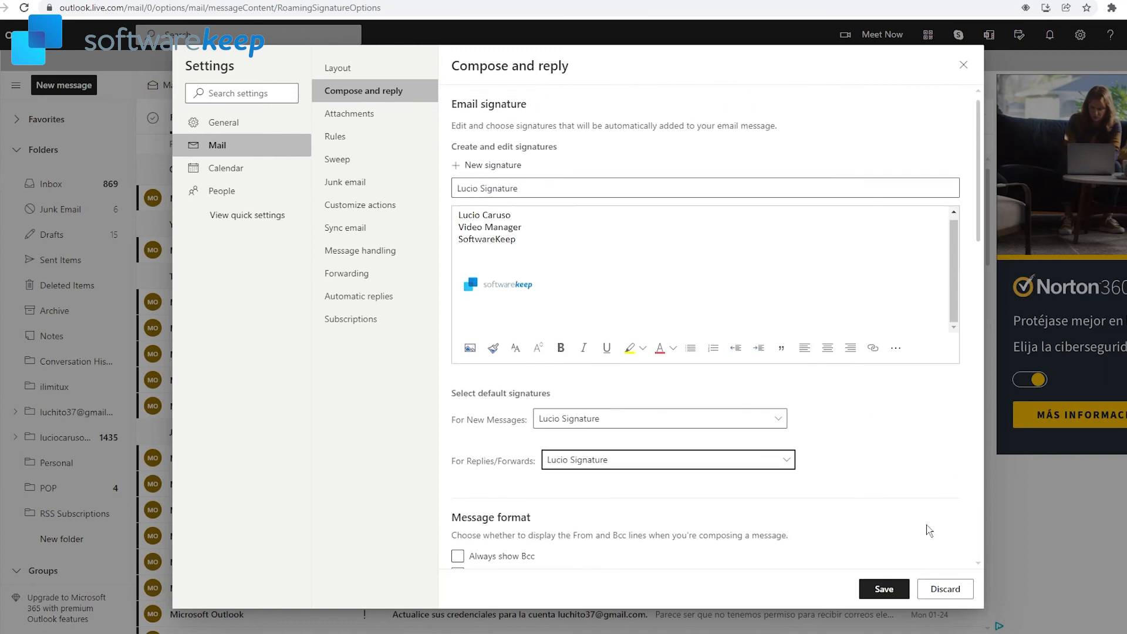
{"action": "left_click", "coordinate": [887, 588]}
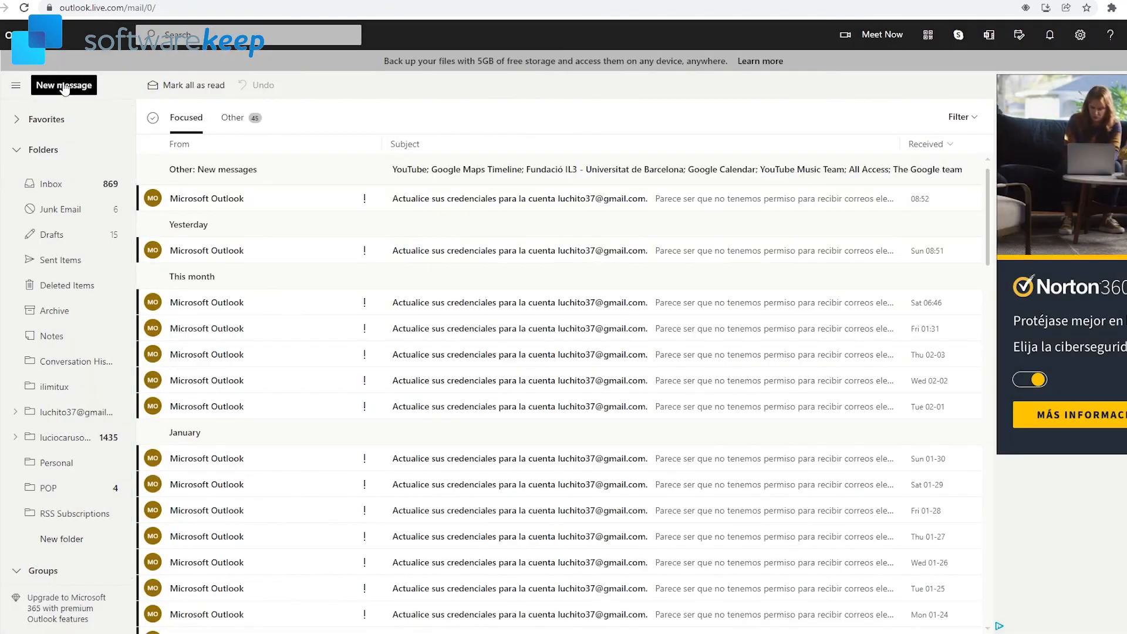
{"action": "left_click", "coordinate": [66, 91]}
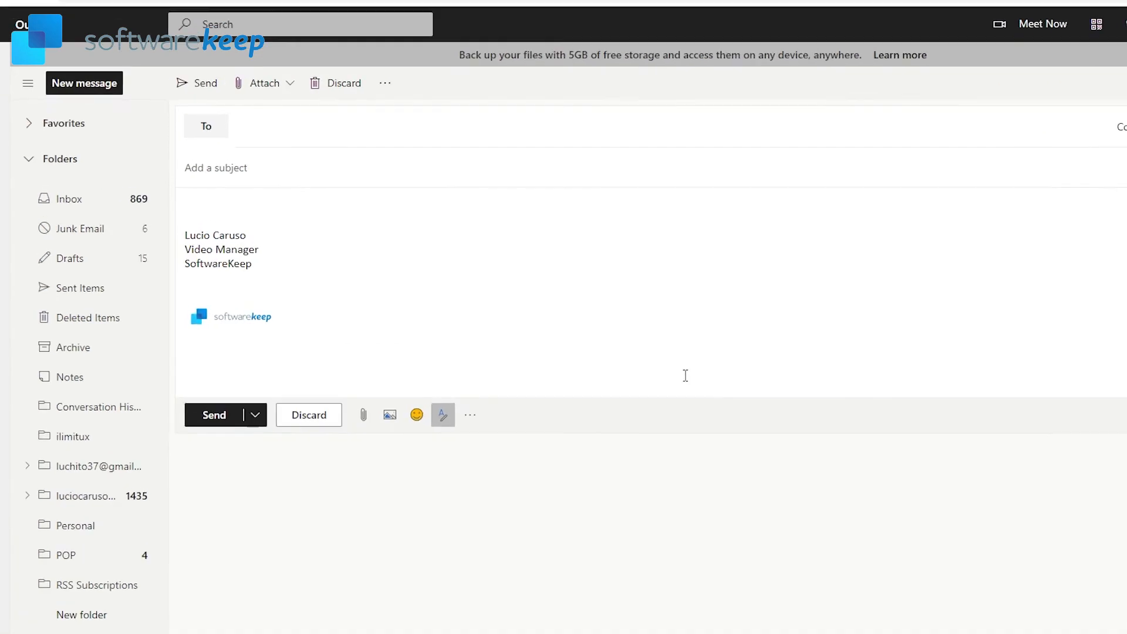
{"action": "left_click", "coordinate": [153, 187]}
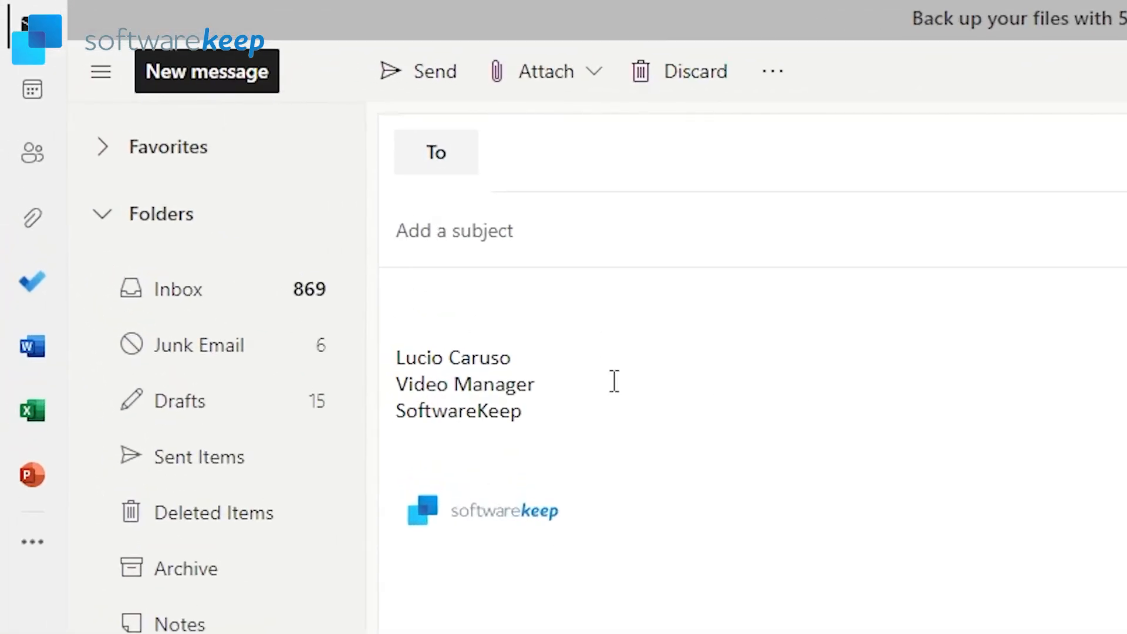